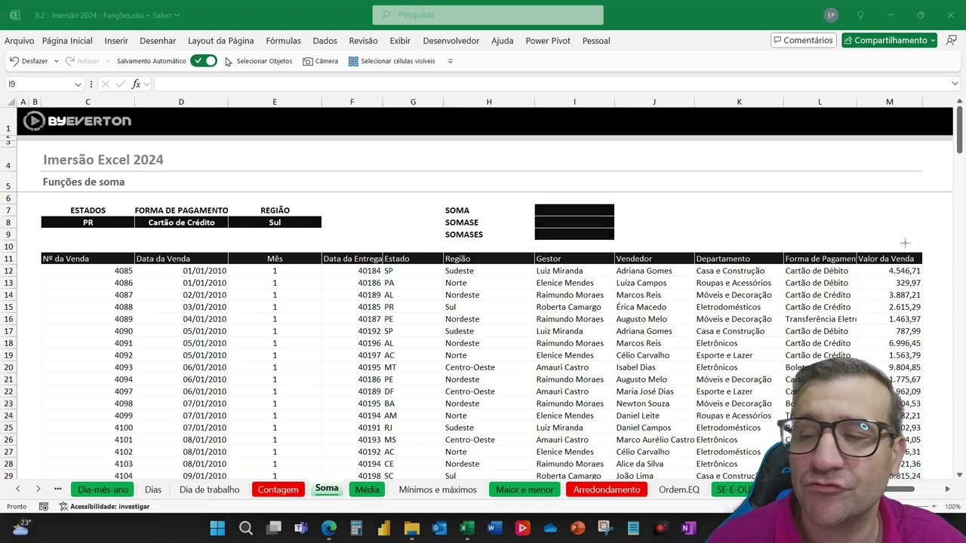
Step: Outline the PR, Cartão de Crédito and Sul criteria with on-screen annotations, then clear them
drag(33, 202, 137, 232)
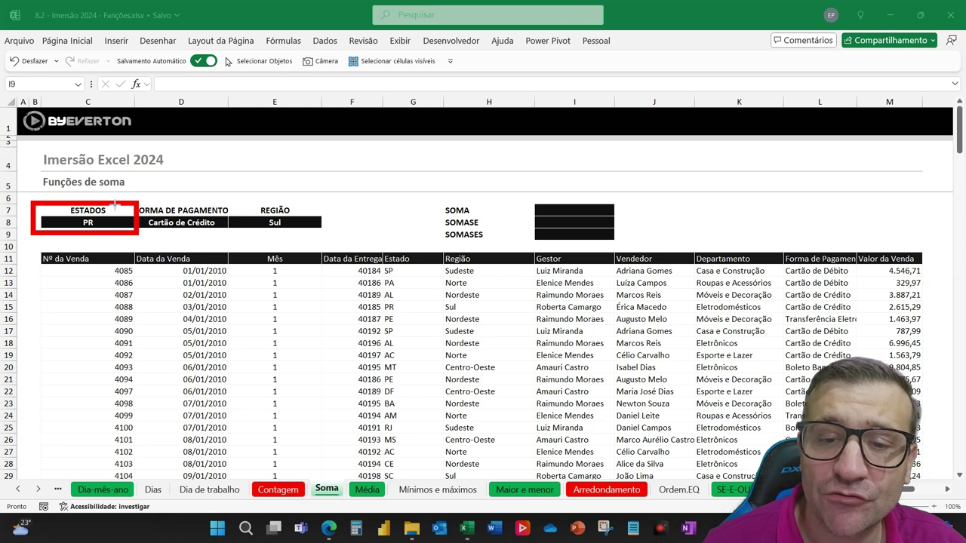
drag(135, 192, 233, 243)
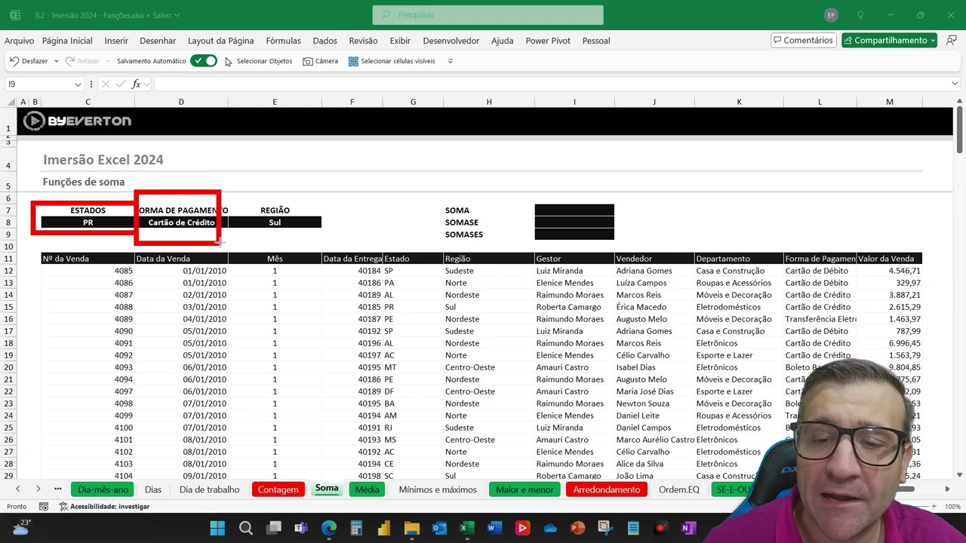
drag(231, 184, 326, 243)
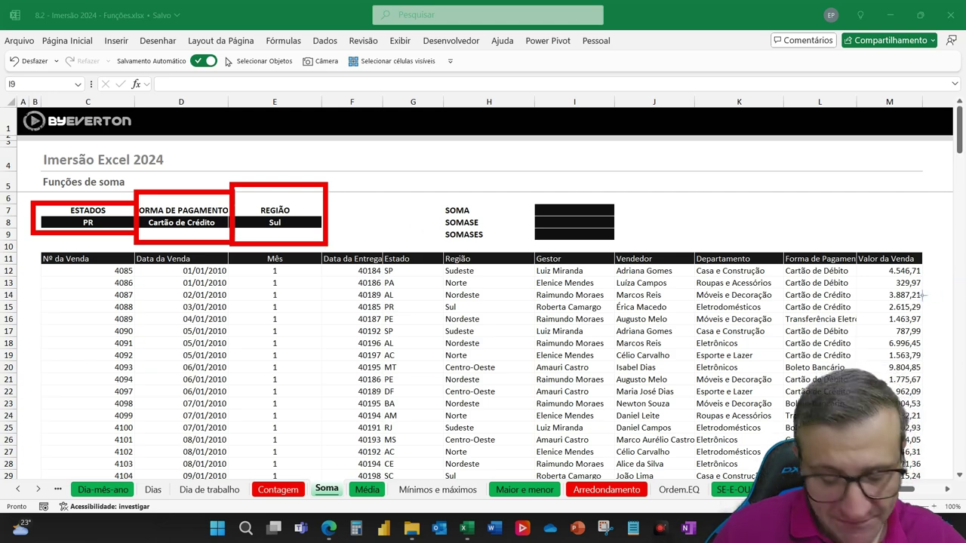
key(ctrl)
key(ctrl)
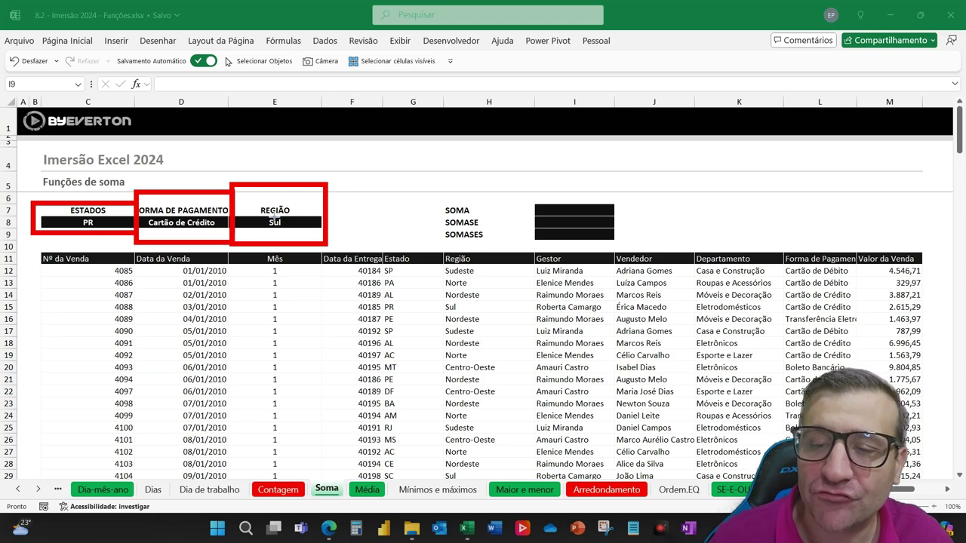
key(Escape)
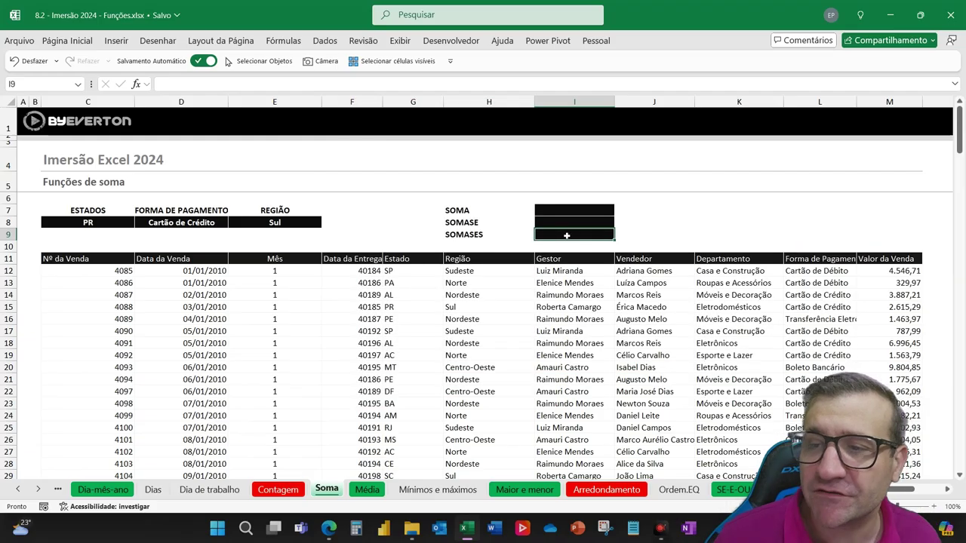
Step: Start the formula =somases( in I9 and move the argument tooltip clear of the data
text(=somase)
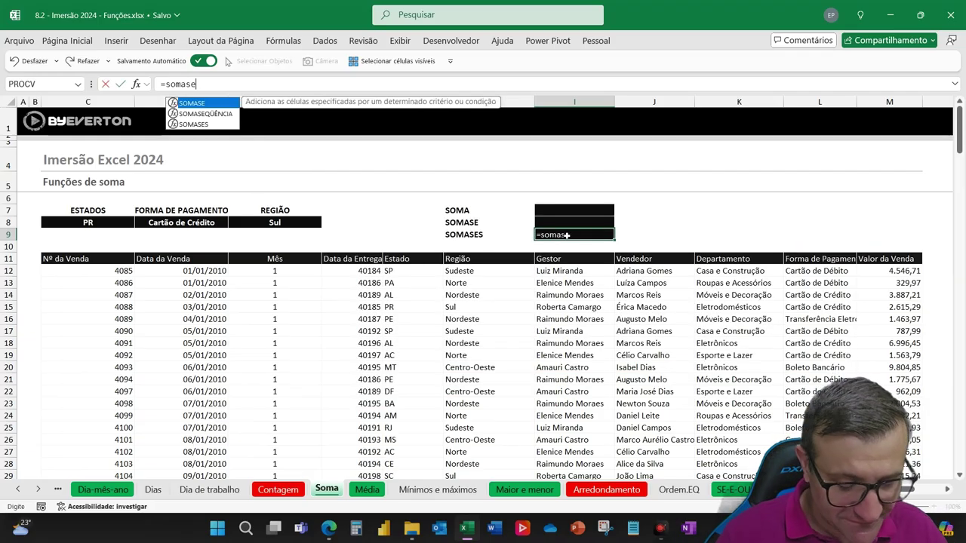
text(s()
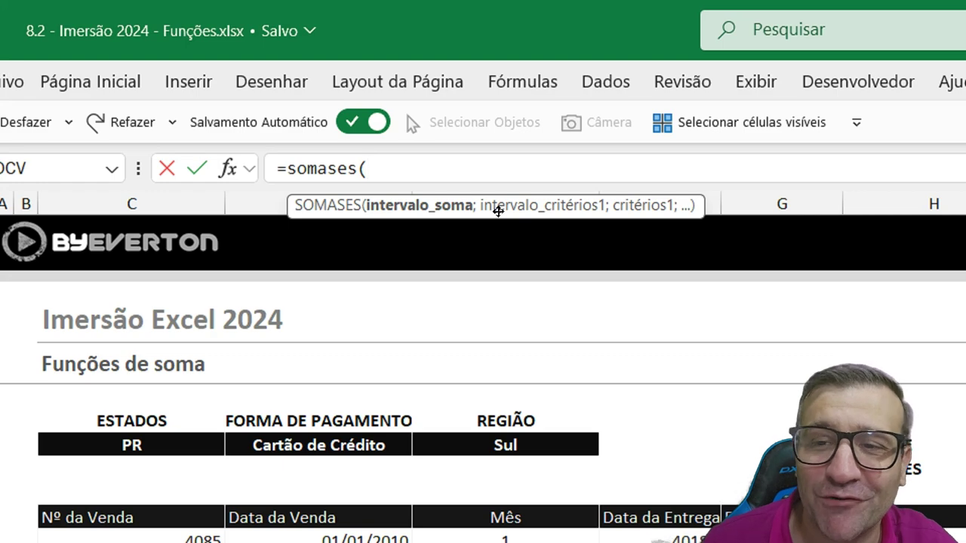
drag(498, 211, 525, 251)
drag(516, 46, 512, 224)
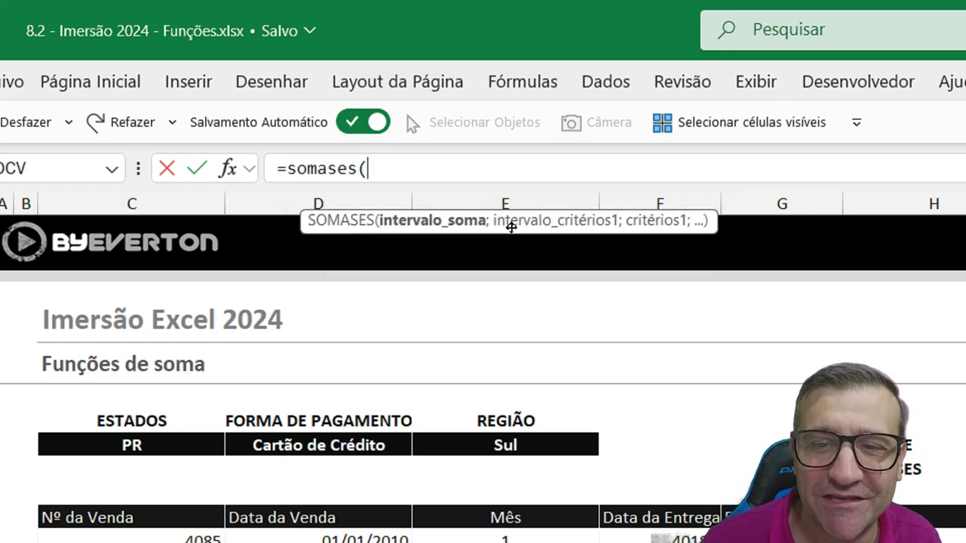
mouse_move(512, 225)
mouse_down()
mouse_move(502, 212)
mouse_move(525, 204)
mouse_move(533, 236)
mouse_up()
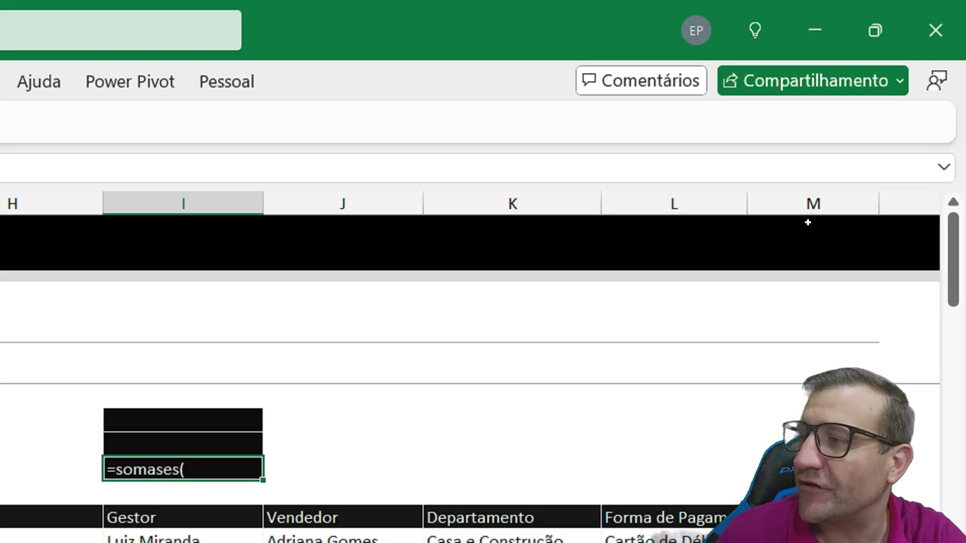
Step: Set the whole Valor da Venda column M:M as the first SOMASES argument, followed by a semicolon
click(883, 119)
key(ctrl+space)
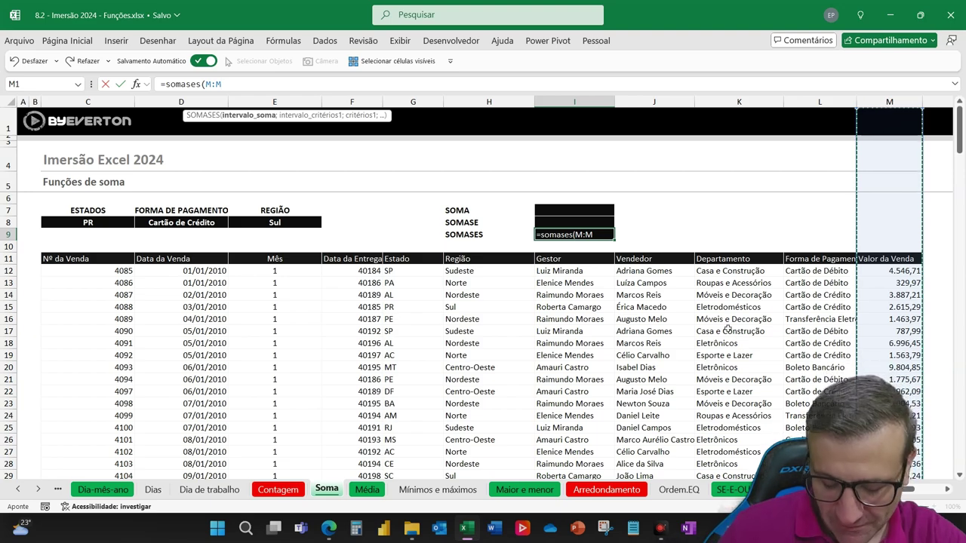
text(;)
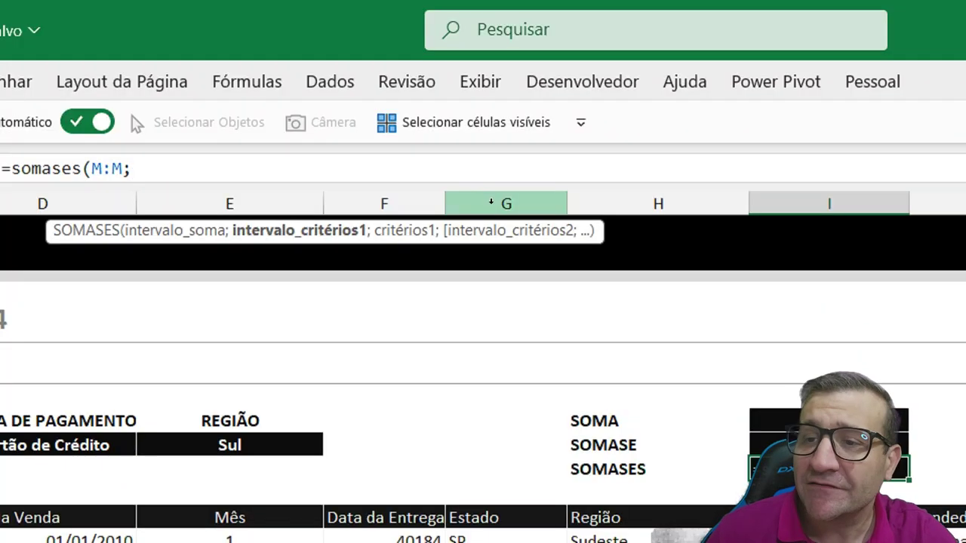
Step: Add Estado column G:G with criterion C8 (PR), making the formula =somases(M:M;G:G;C8;
click(491, 202)
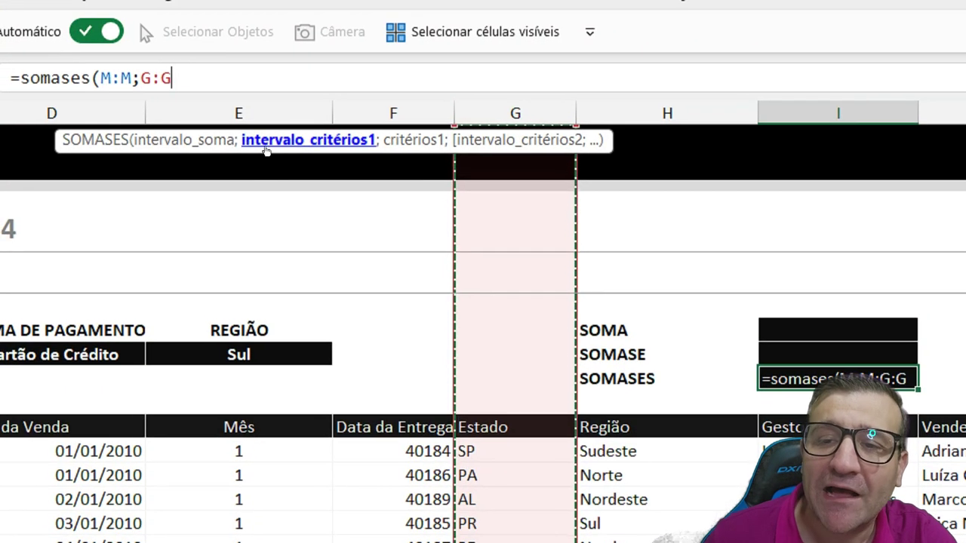
text(;)
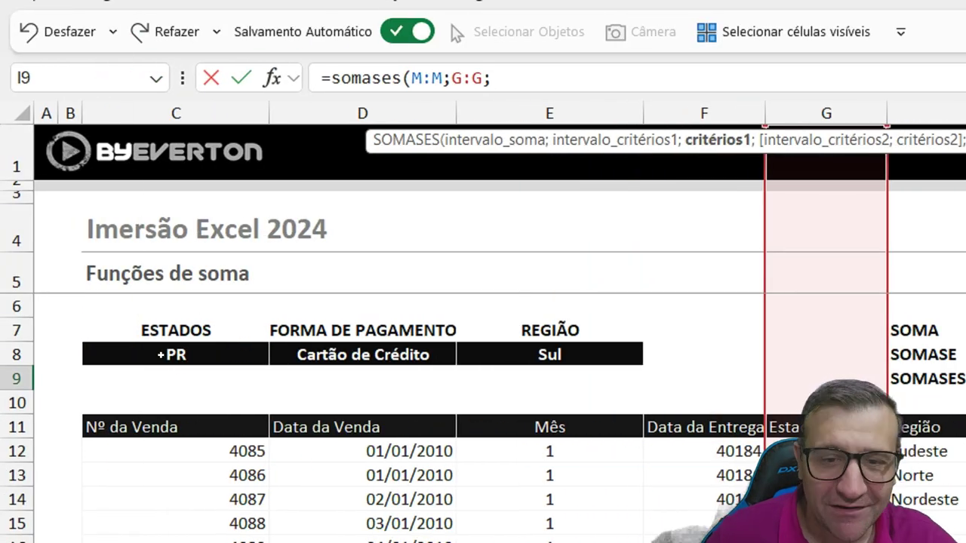
click(160, 352)
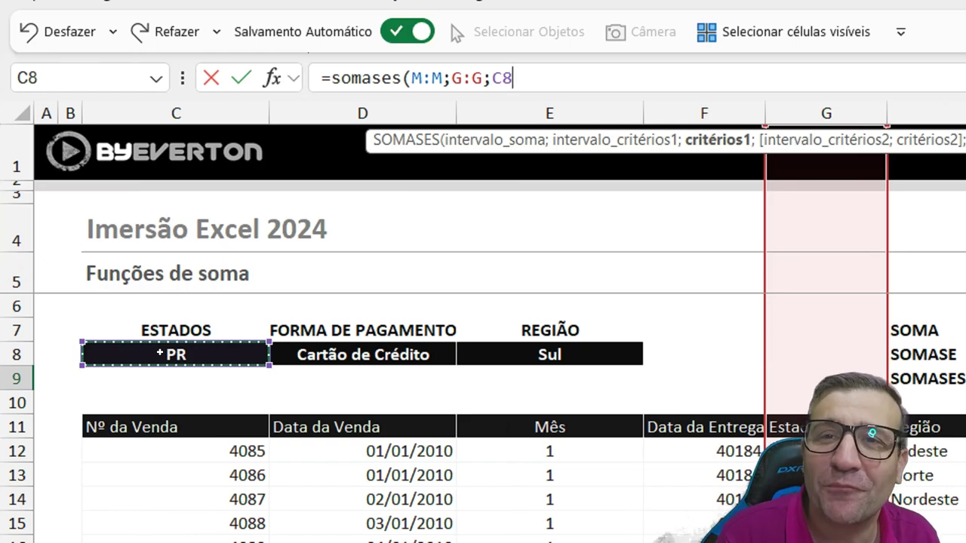
text(;)
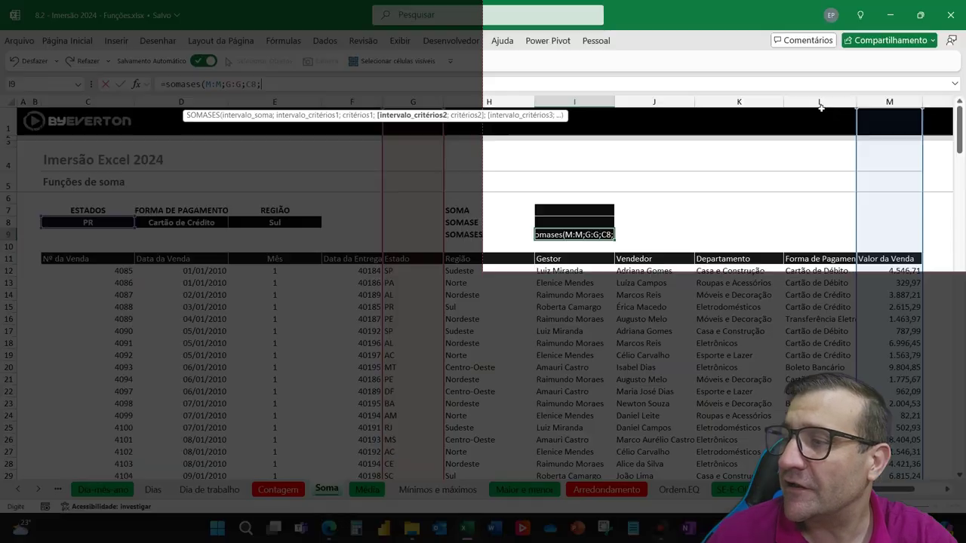
Step: Add Forma de Pagamento column L:L with criterion D8 (Cartão de Crédito) to the formula
click(819, 102)
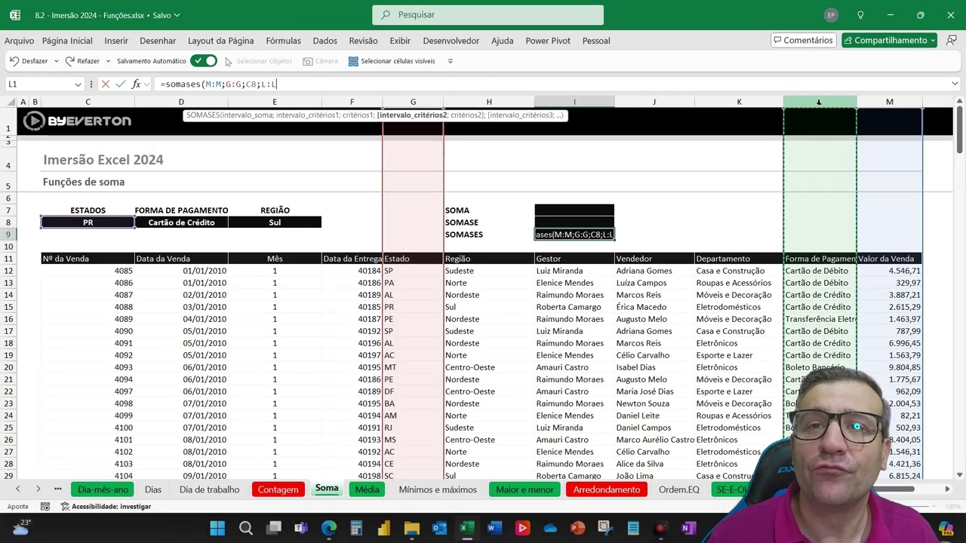
text(;)
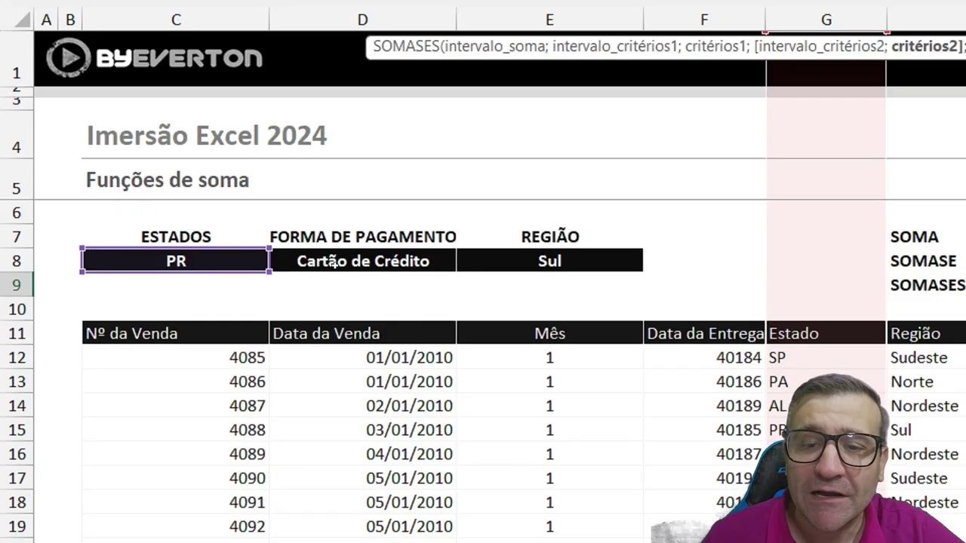
click(162, 224)
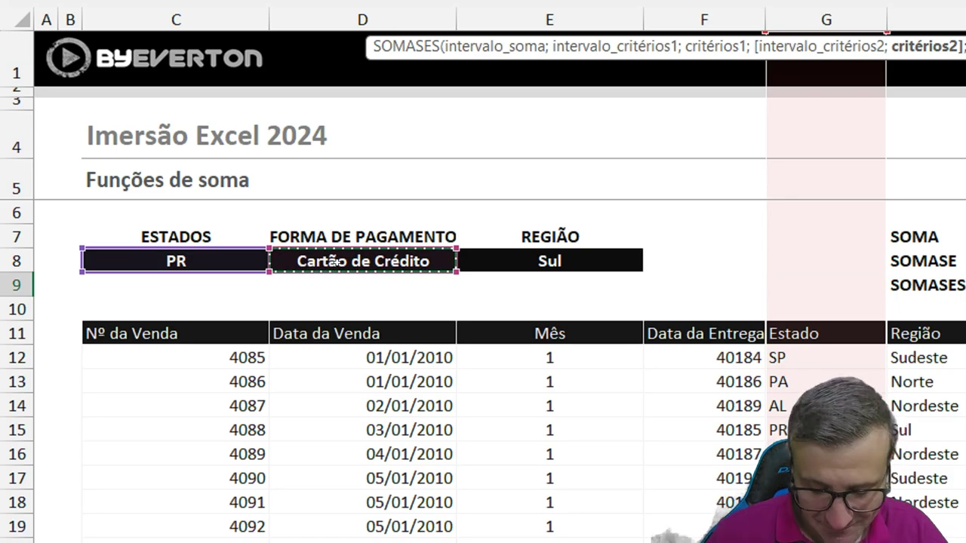
text(;C8;L:L;D8;)
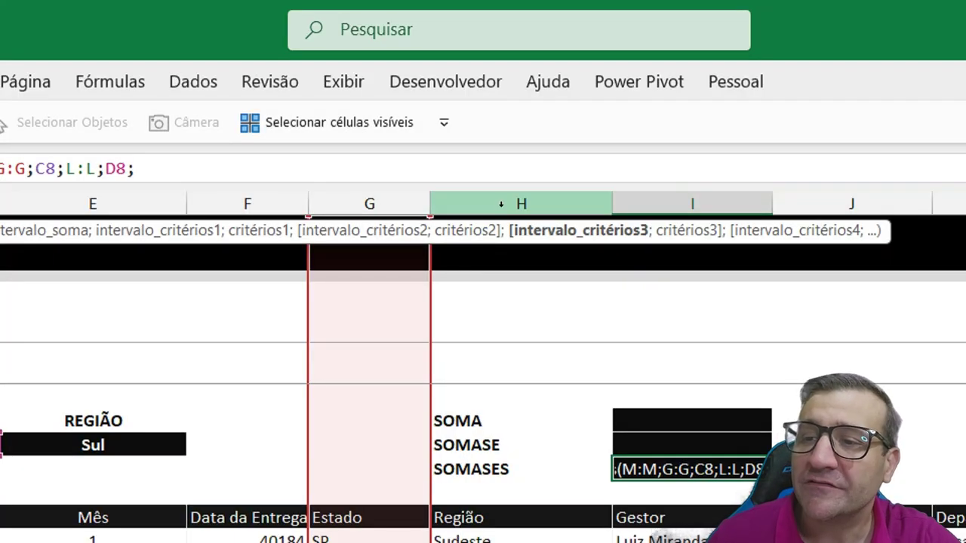
Step: Complete =SOMASES(M:M;G:G;C8;L:L;D8;H:H;E8) with Região H:H matching E8 (Sul), returning R$ 7.797,25
click(504, 209)
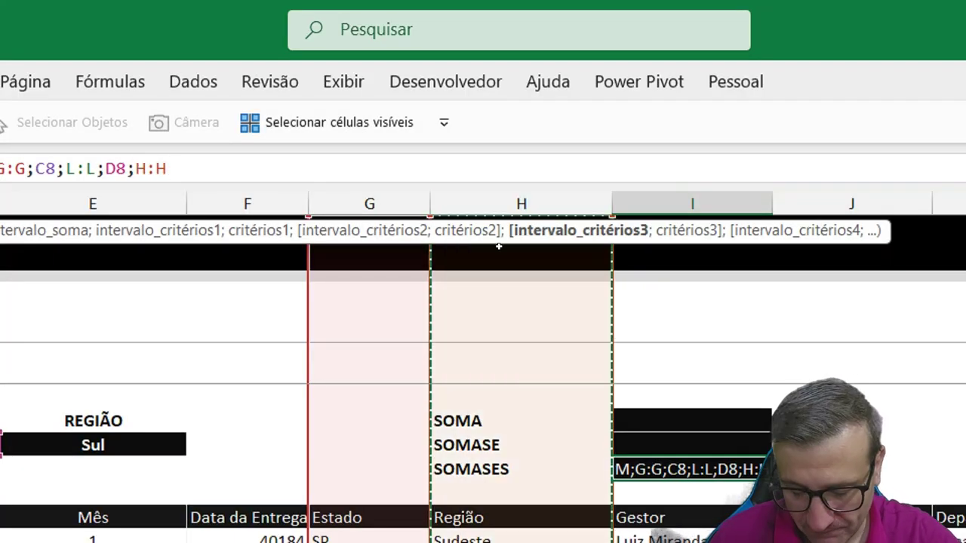
text(;)
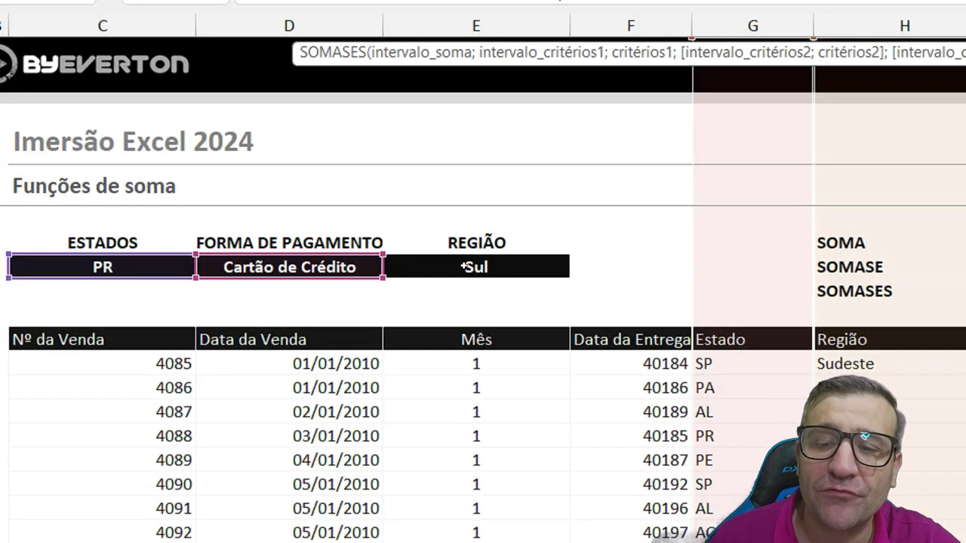
click(268, 222)
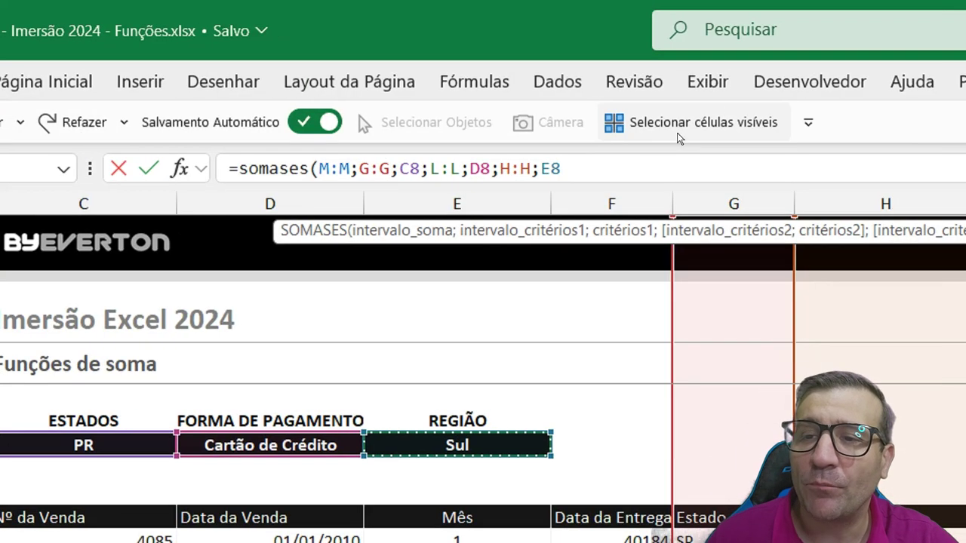
text())
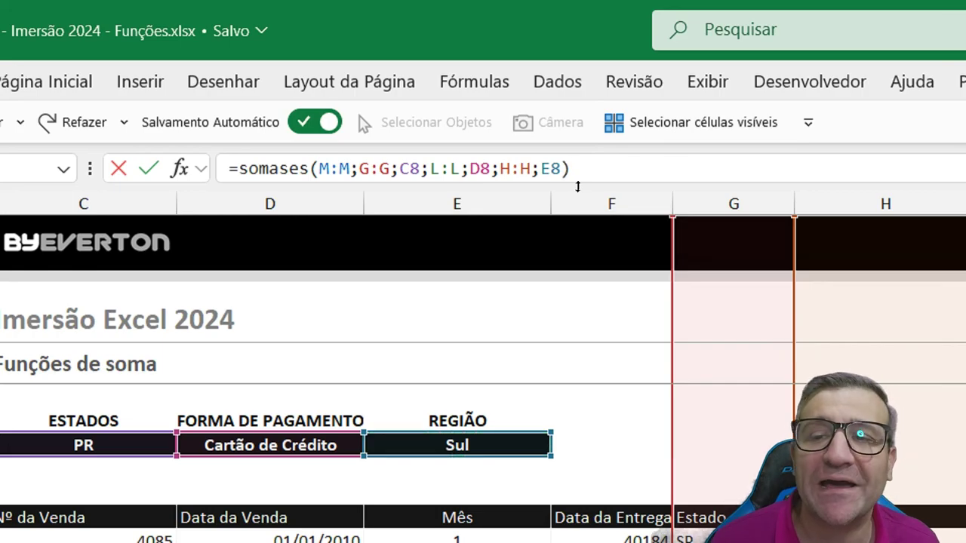
key(Return)
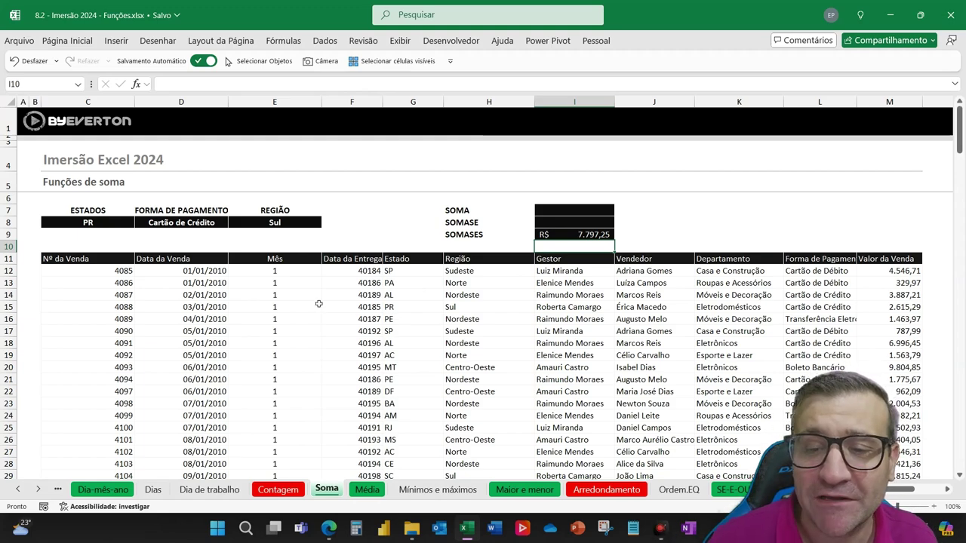
Step: Turn on filters for the sales table and filter the Estado column to PR
click(274, 258)
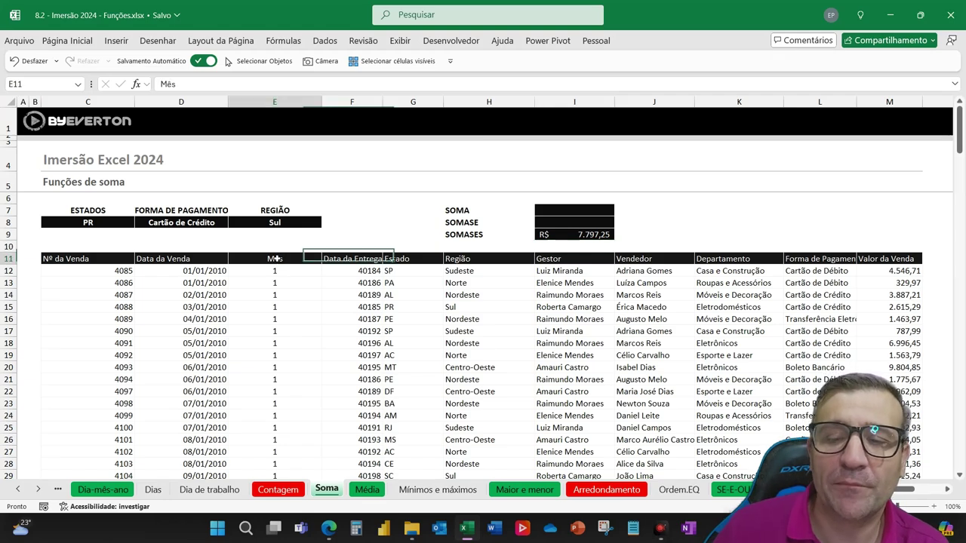
click(323, 41)
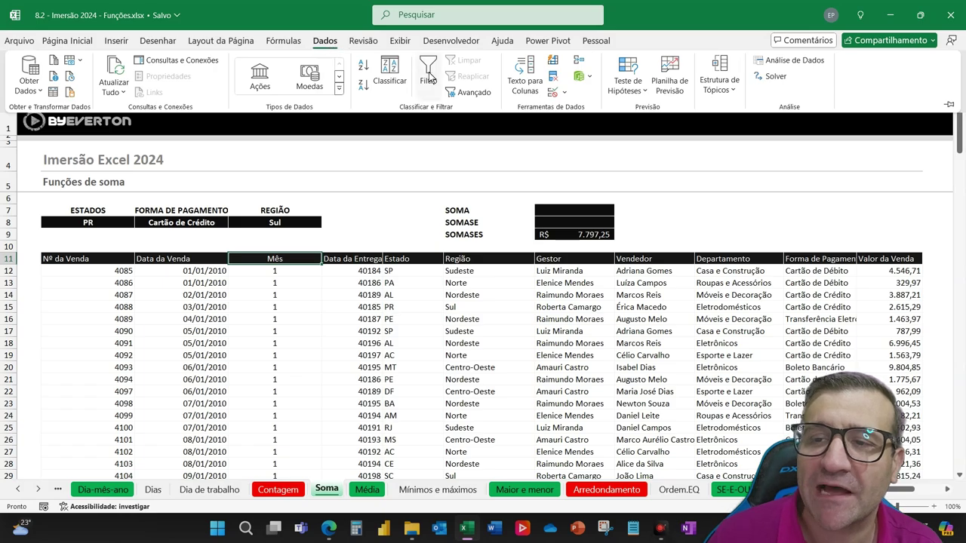
click(429, 72)
click(436, 259)
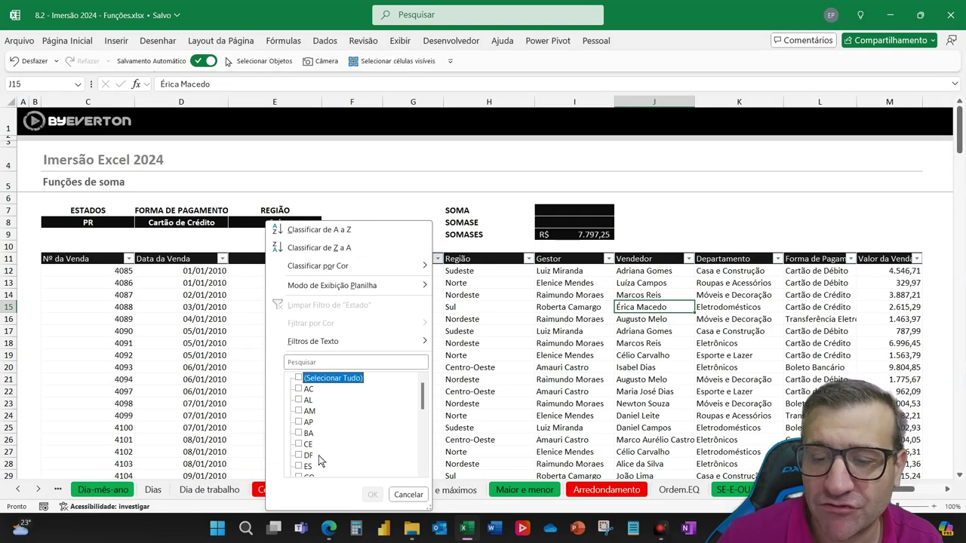
scroll(320, 461, down, 2)
click(335, 362)
text(pr)
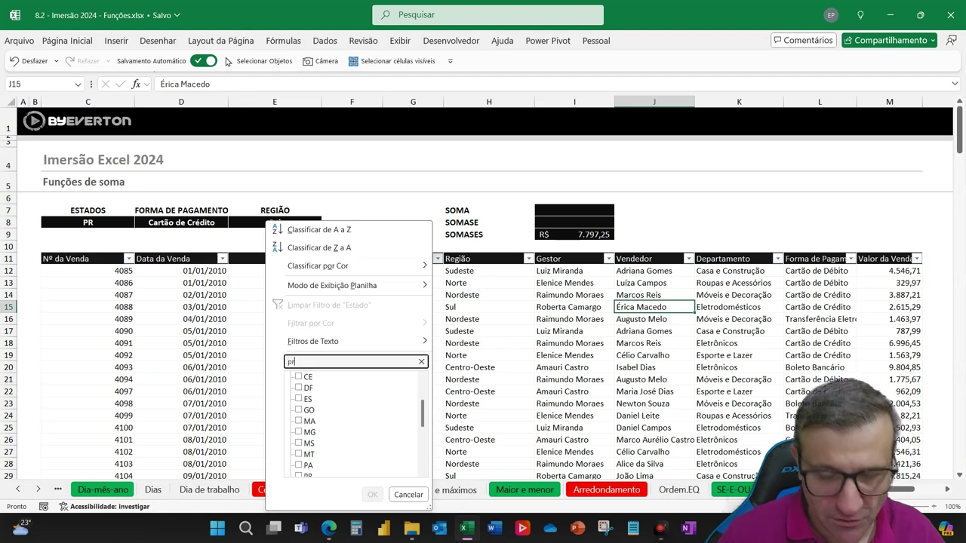
click(372, 495)
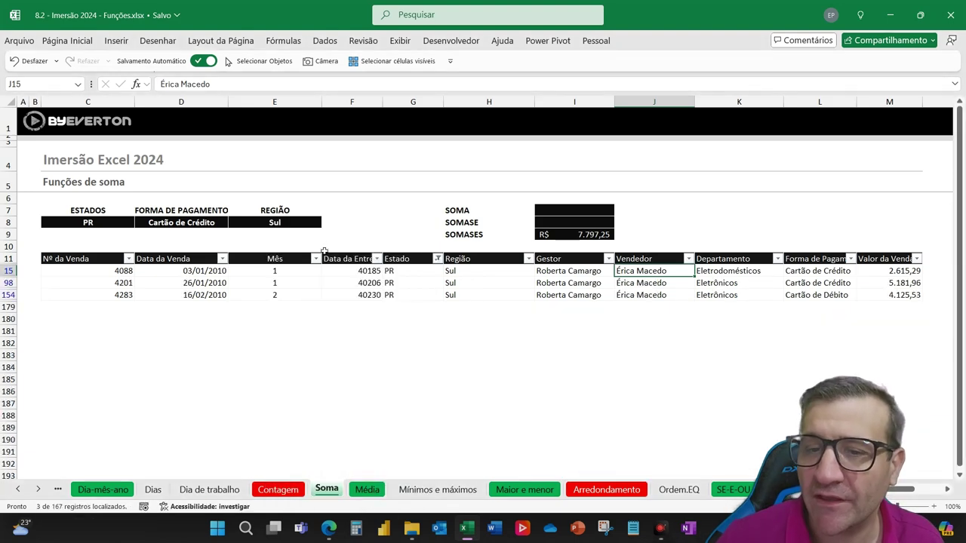
Step: Keep only Cartão de Crédito payments and the Sul region, then select the two remaining sale amounts
click(850, 259)
click(709, 379)
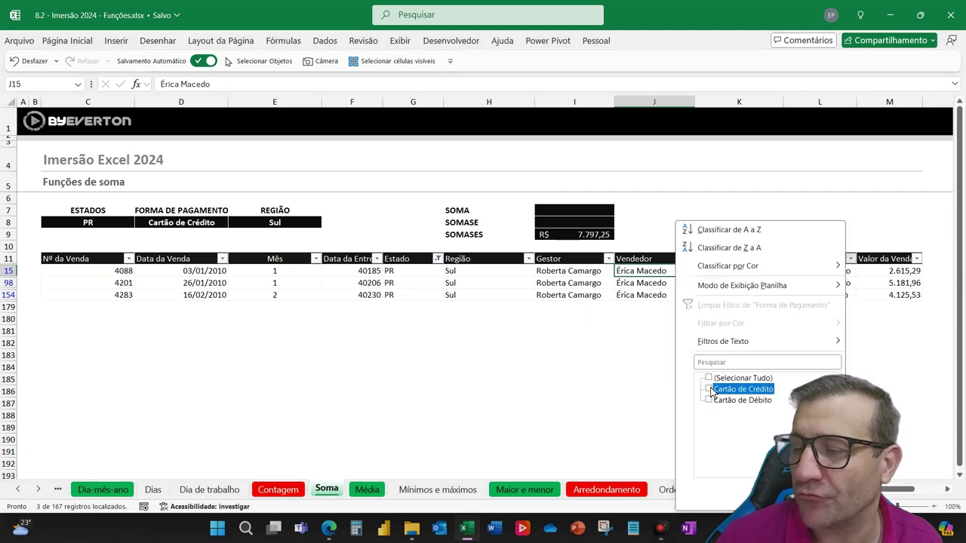
click(762, 495)
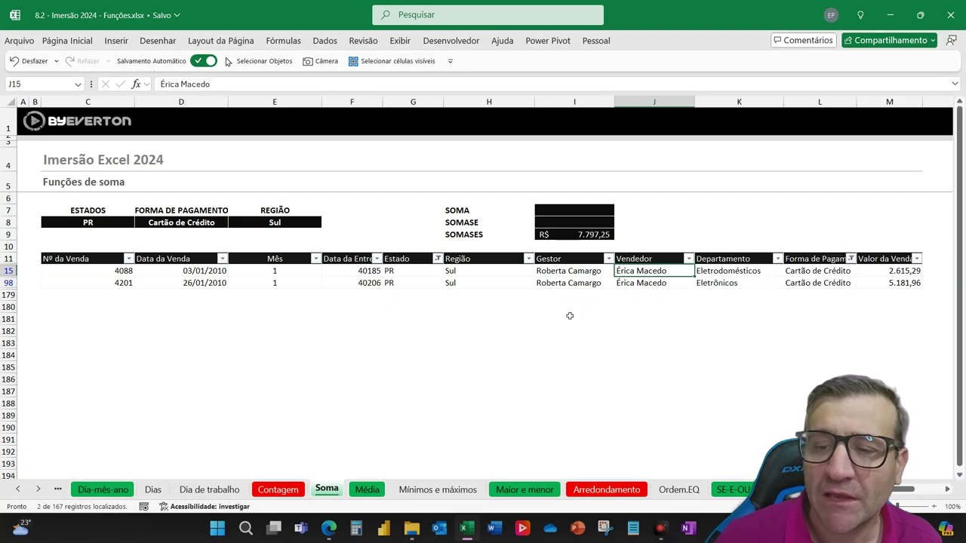
click(528, 258)
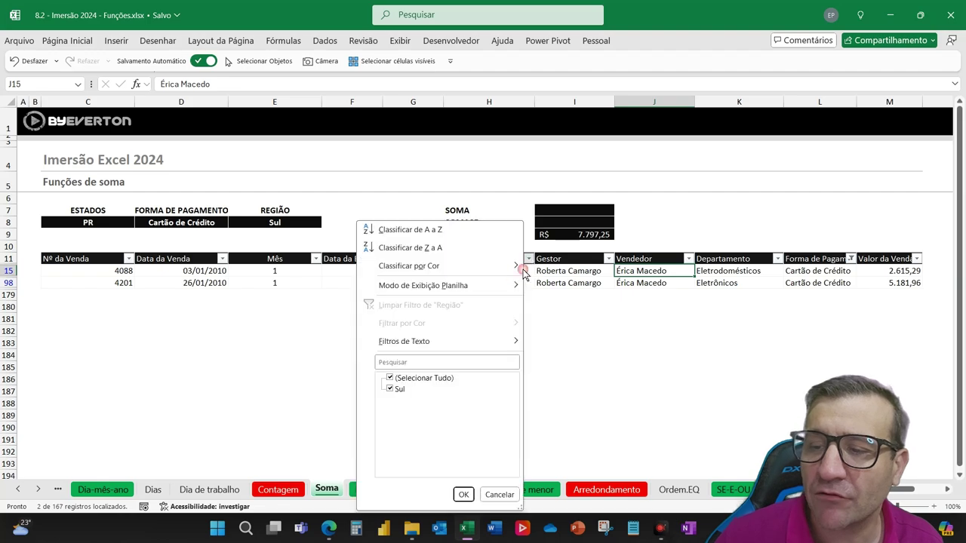
click(463, 495)
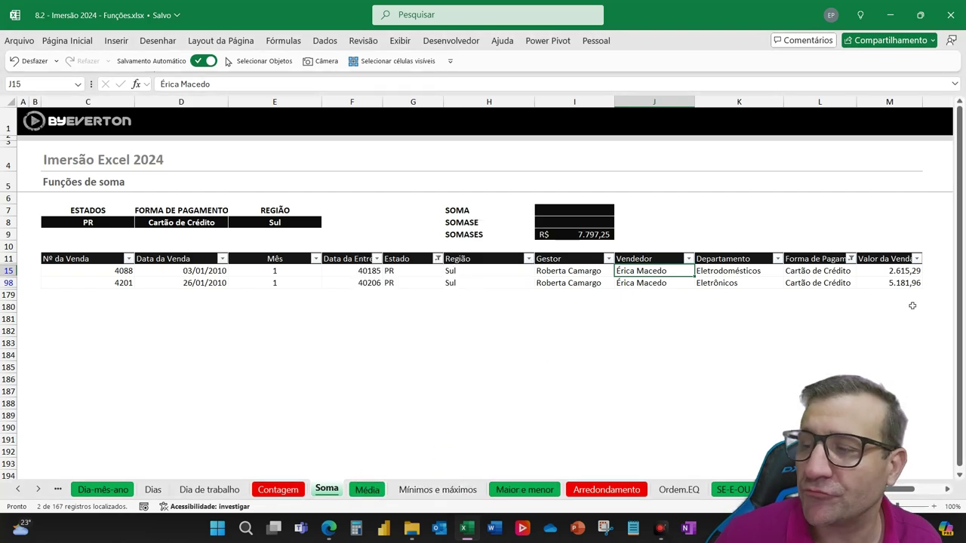
drag(901, 270, 902, 282)
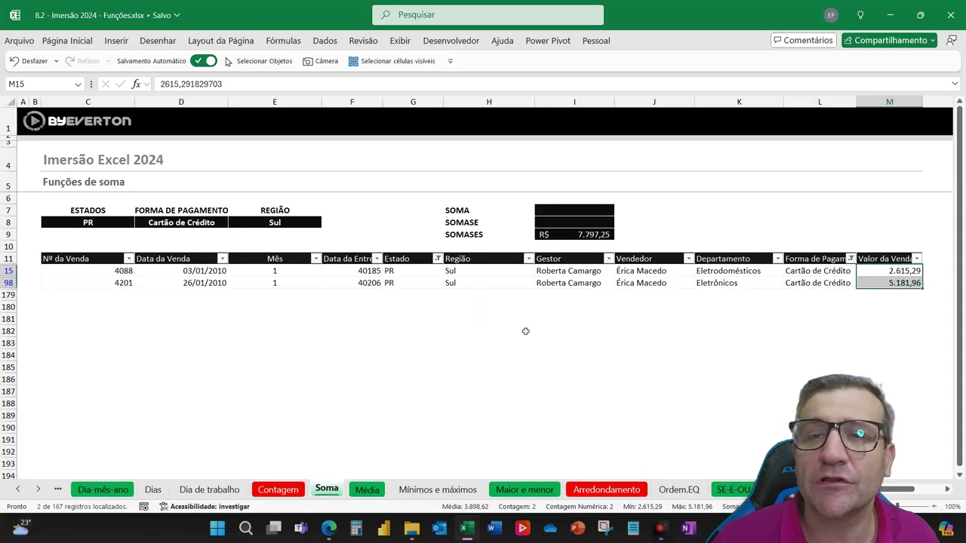
Step: Clear all table filters with Dados > Limpar so every sale row shows again
click(503, 273)
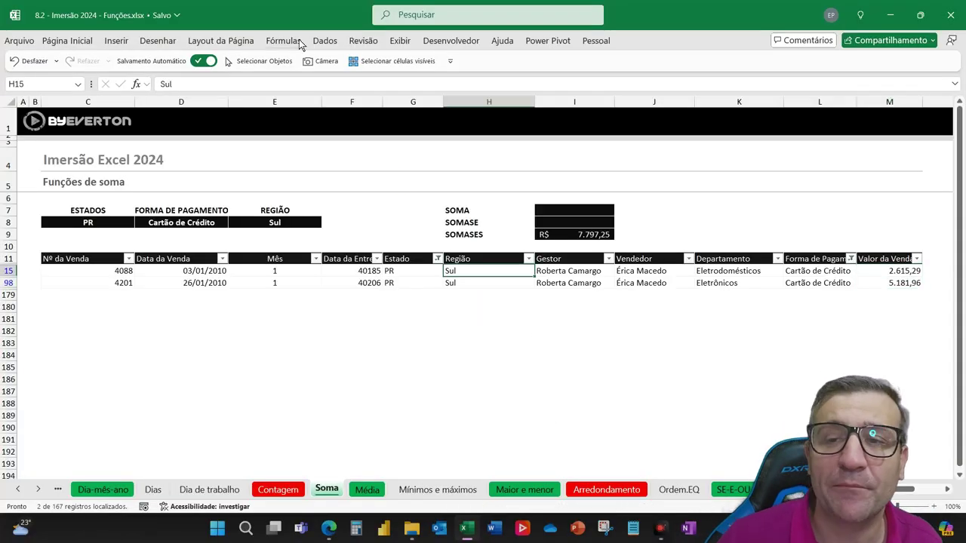
click(325, 42)
click(462, 62)
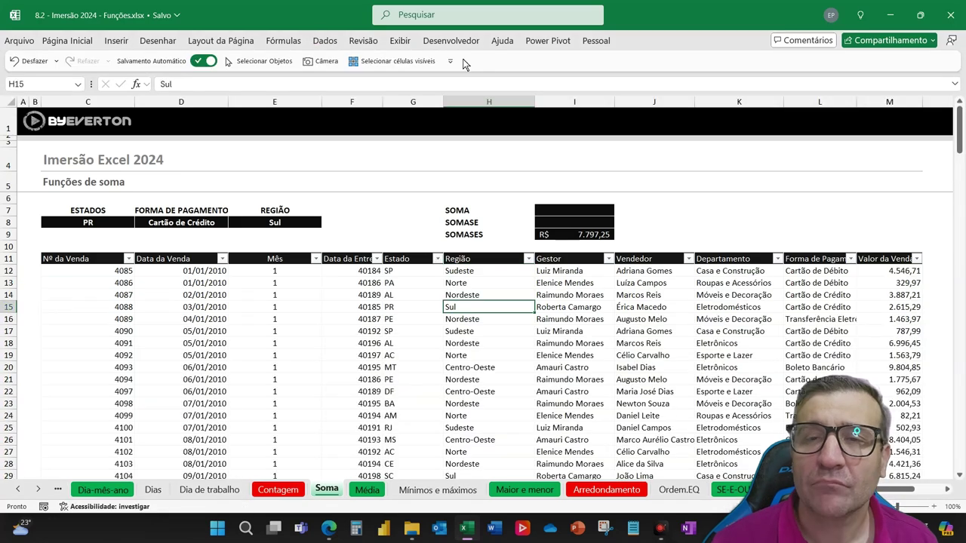